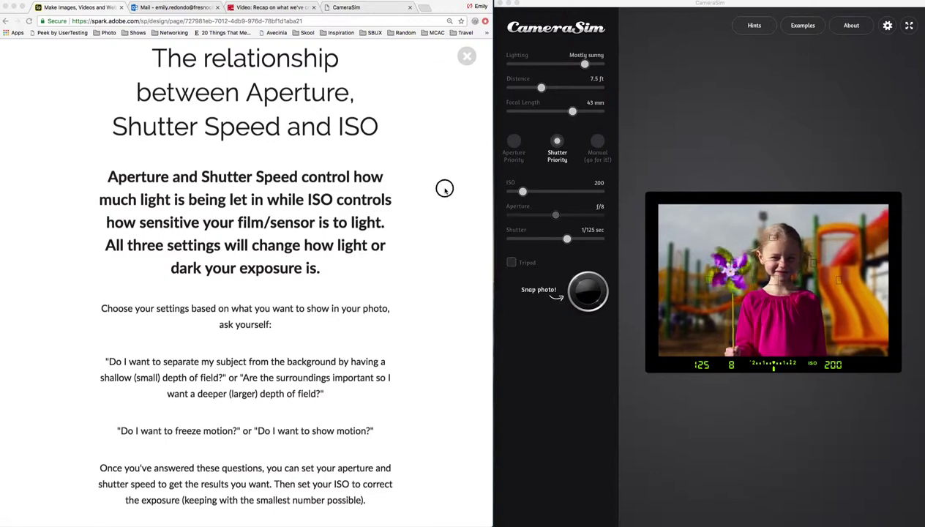
Highlight the word Aperture in the lesson heading.
{"action": "left_click_drag", "start_coordinate": [488, 141], "coordinate": [487, 239]}
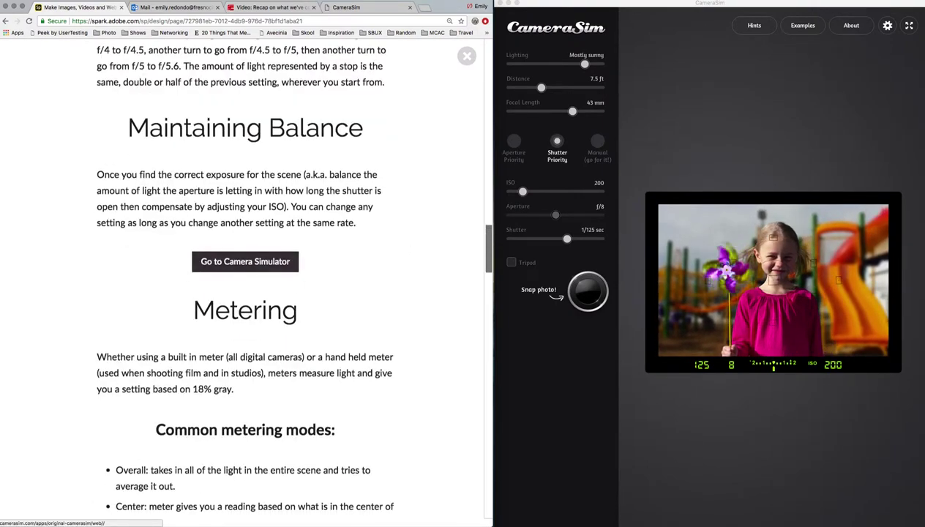
{"action": "left_click_drag", "start_coordinate": [488, 252], "coordinate": [487, 145]}
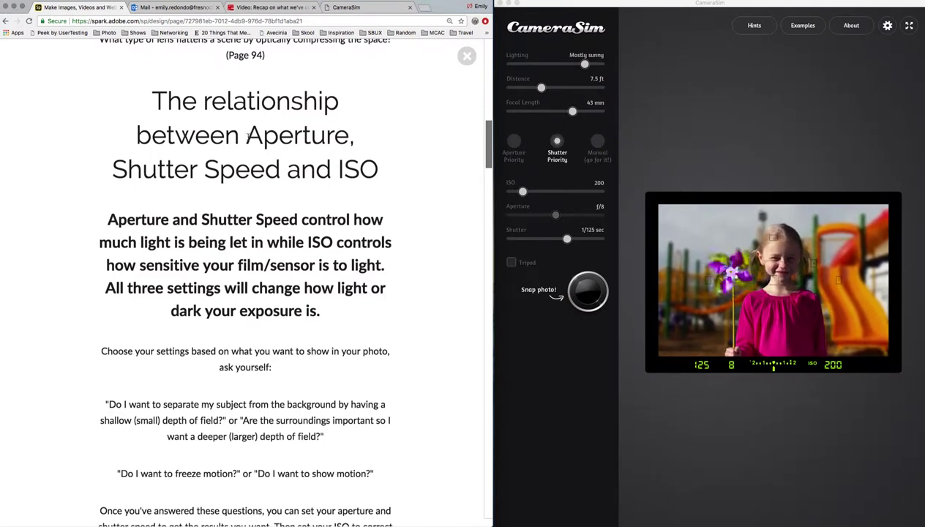
{"action": "left_click_drag", "start_coordinate": [247, 135], "coordinate": [352, 140]}
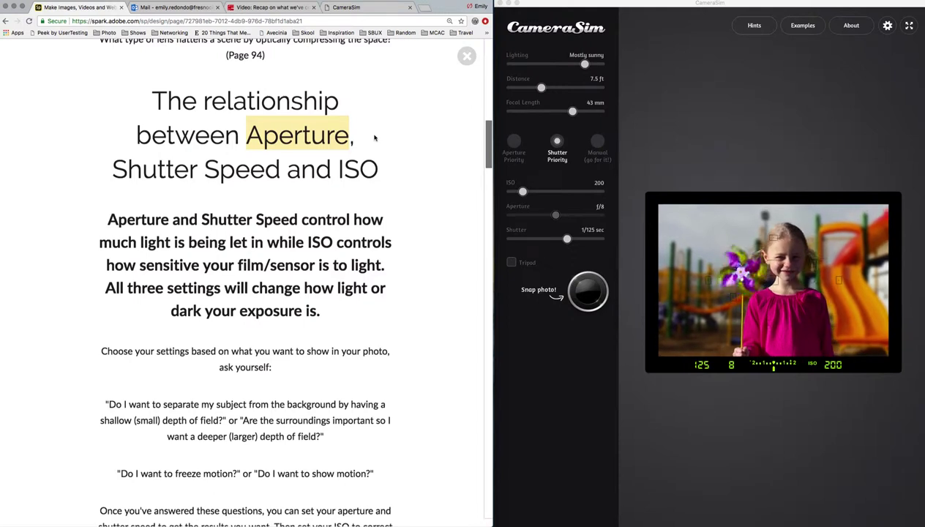
Clear that highlight, then highlight Shutter Speed and then ISO in the heading.
{"action": "left_click", "coordinate": [113, 169]}
{"action": "left_click_drag", "start_coordinate": [114, 169], "coordinate": [287, 172]}
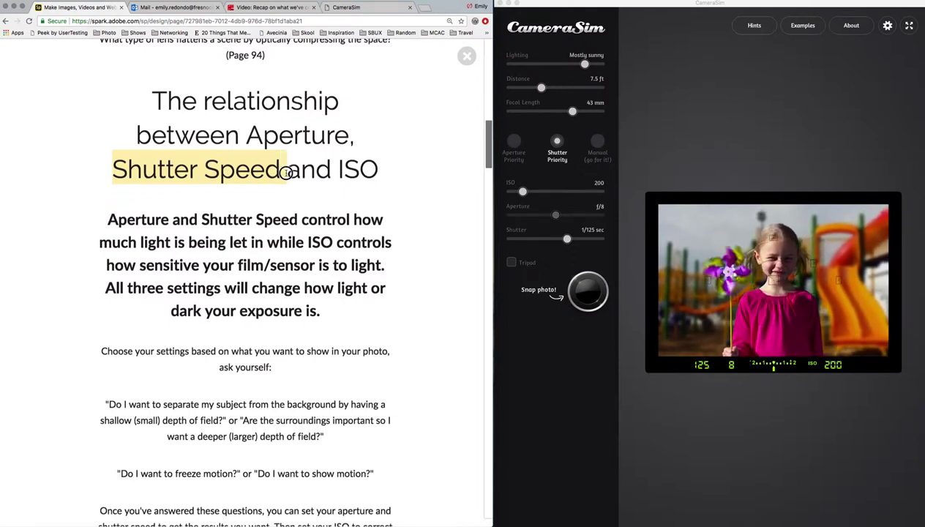
{"action": "left_click_drag", "start_coordinate": [287, 171], "coordinate": [286, 173]}
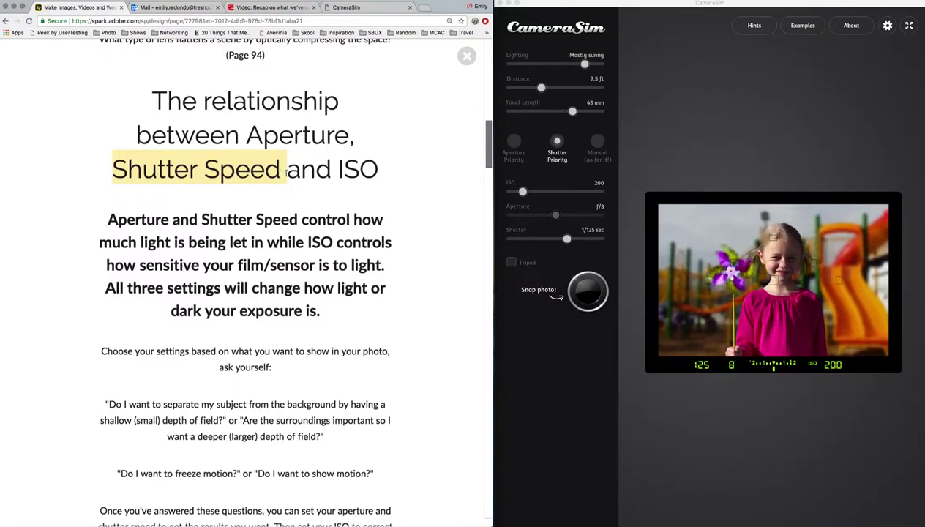
{"action": "left_click_drag", "start_coordinate": [336, 171], "coordinate": [377, 170]}
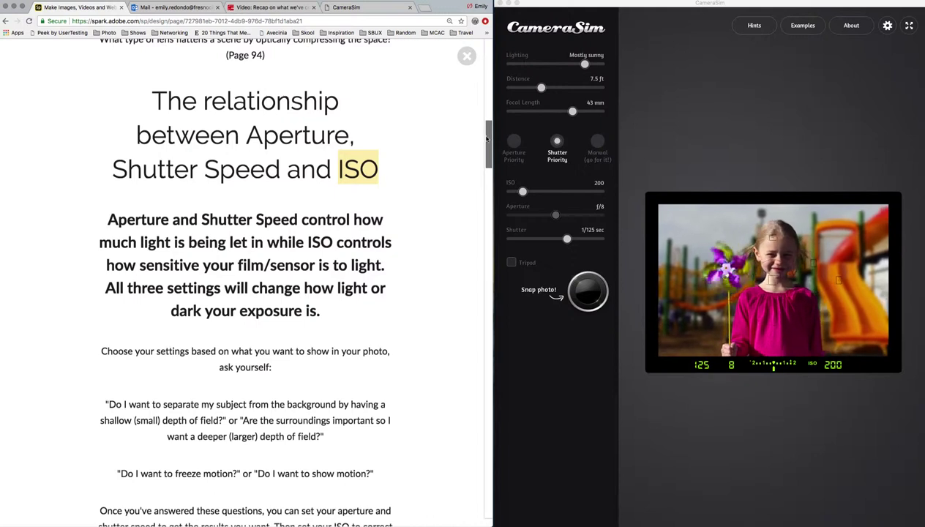
{"action": "left_click_drag", "start_coordinate": [488, 136], "coordinate": [489, 144]}
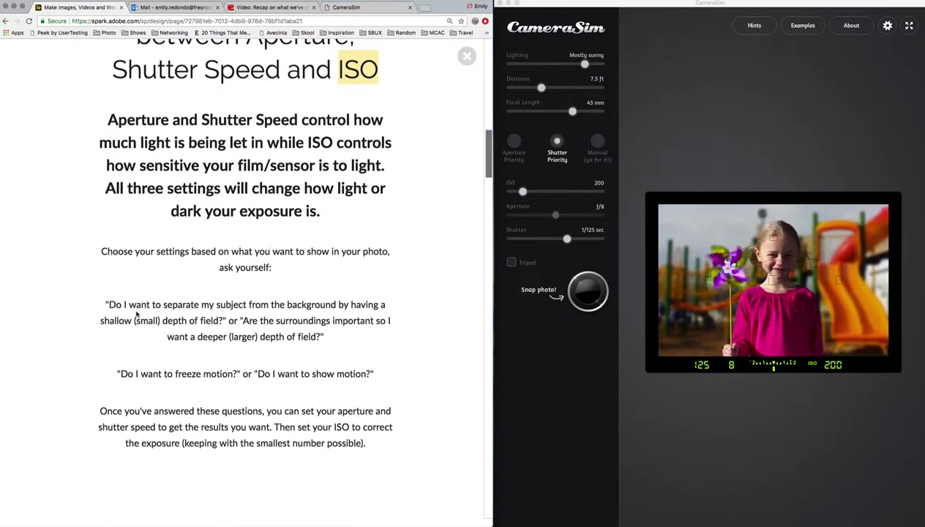
Highlight 'depth of field', 'shallow (small) depth of field', then 'deeper (larger) depth of field'.
{"action": "left_click_drag", "start_coordinate": [163, 321], "coordinate": [218, 317]}
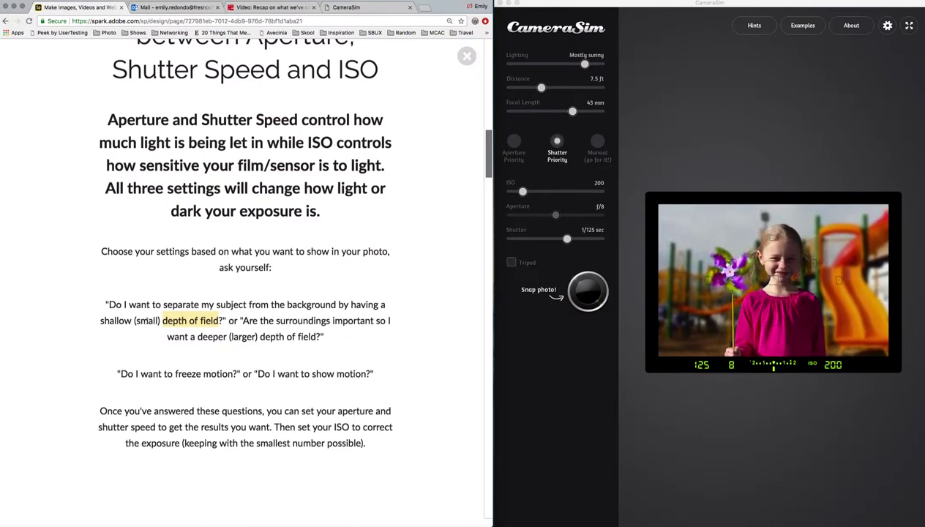
{"action": "left_click_drag", "start_coordinate": [100, 321], "coordinate": [220, 321]}
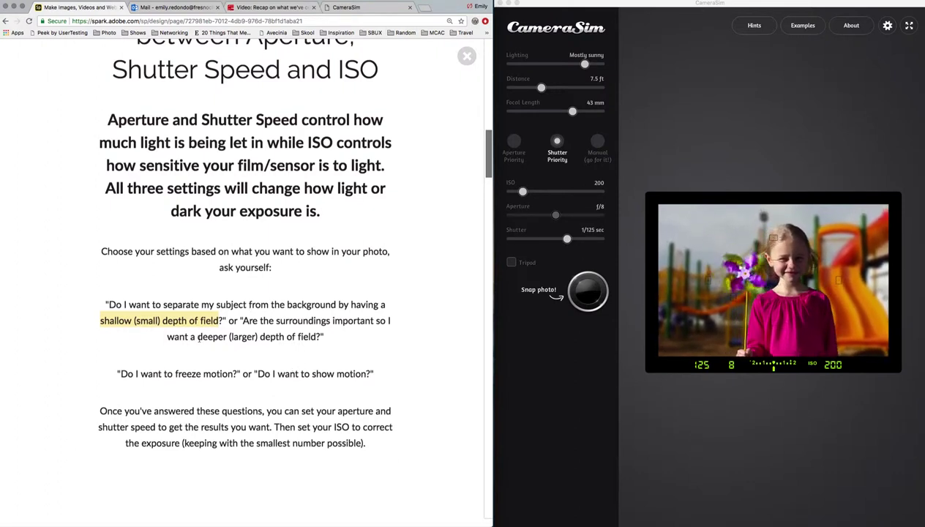
{"action": "left_click_drag", "start_coordinate": [198, 337], "coordinate": [318, 338]}
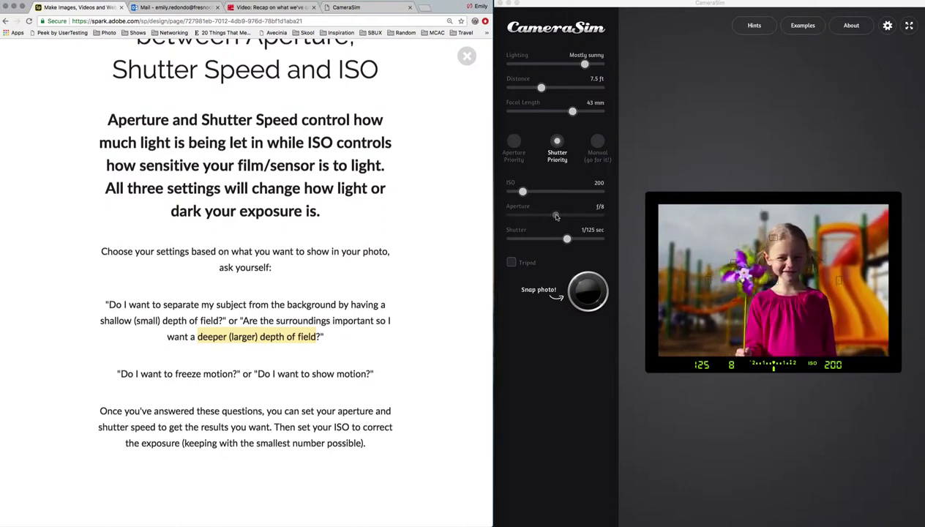
Try Aperture Priority and Shutter Priority modes, settling on Manual mode.
{"action": "left_click", "coordinate": [598, 142]}
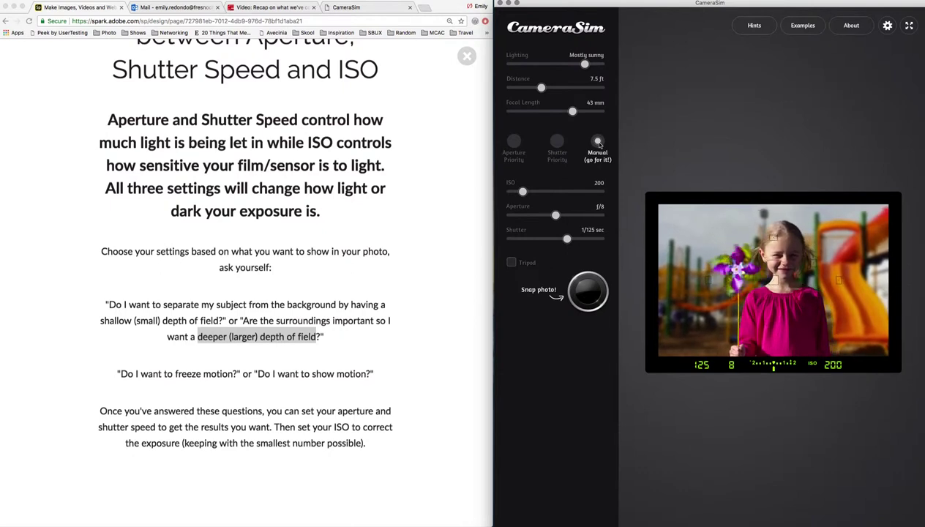
{"action": "left_click", "coordinate": [514, 141]}
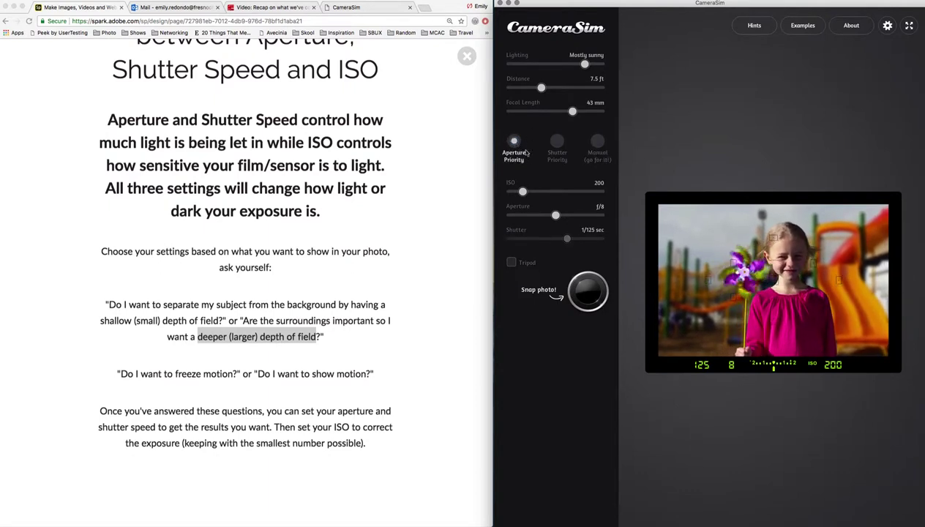
{"action": "left_click", "coordinate": [556, 142]}
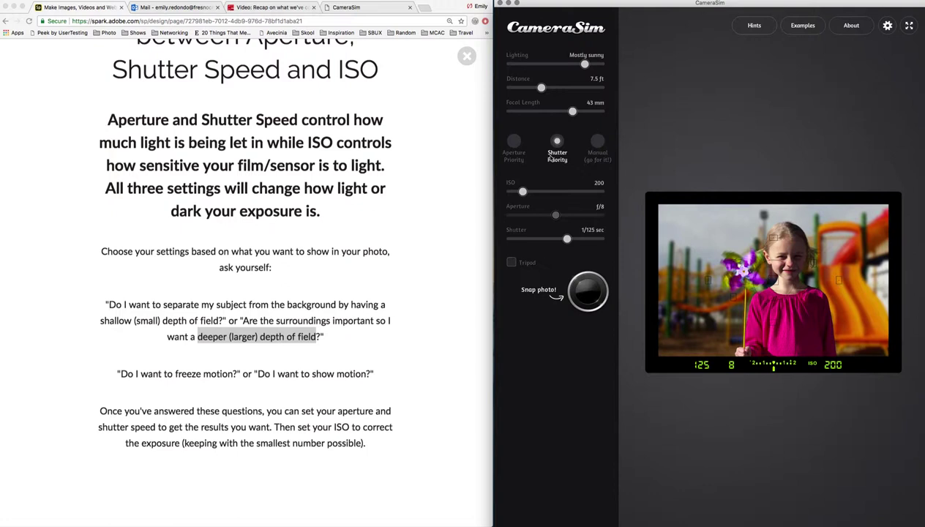
{"action": "left_click", "coordinate": [597, 141]}
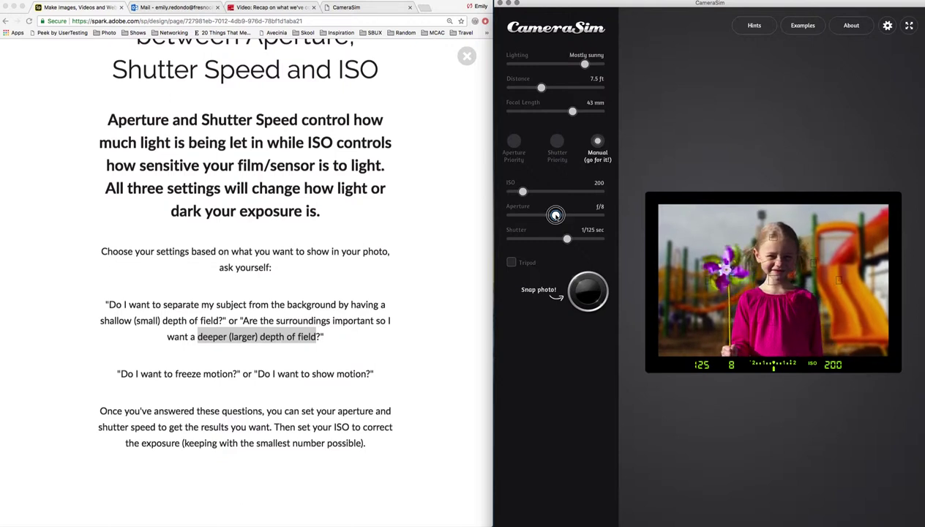
Compare wider and narrower apertures, leaving the aperture at f/4.
{"action": "left_click_drag", "start_coordinate": [556, 215], "coordinate": [505, 215]}
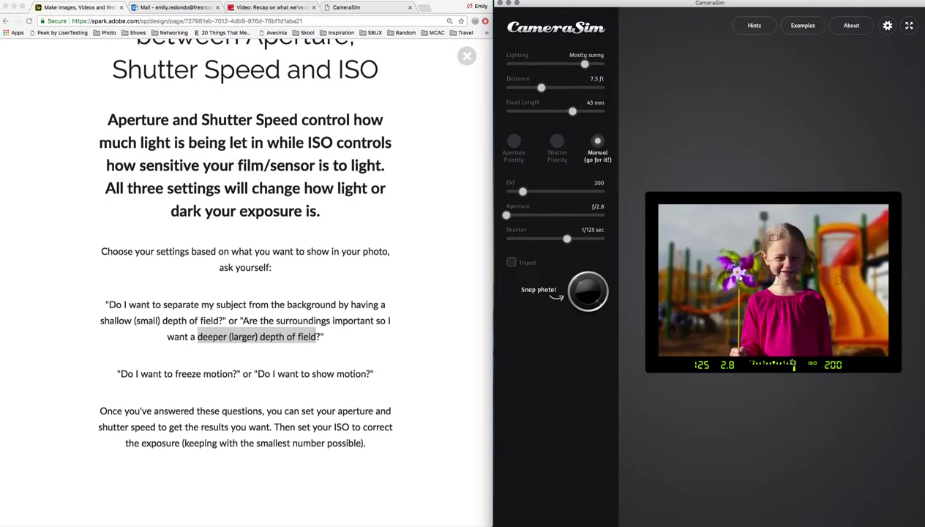
{"action": "left_click_drag", "start_coordinate": [507, 216], "coordinate": [556, 215]}
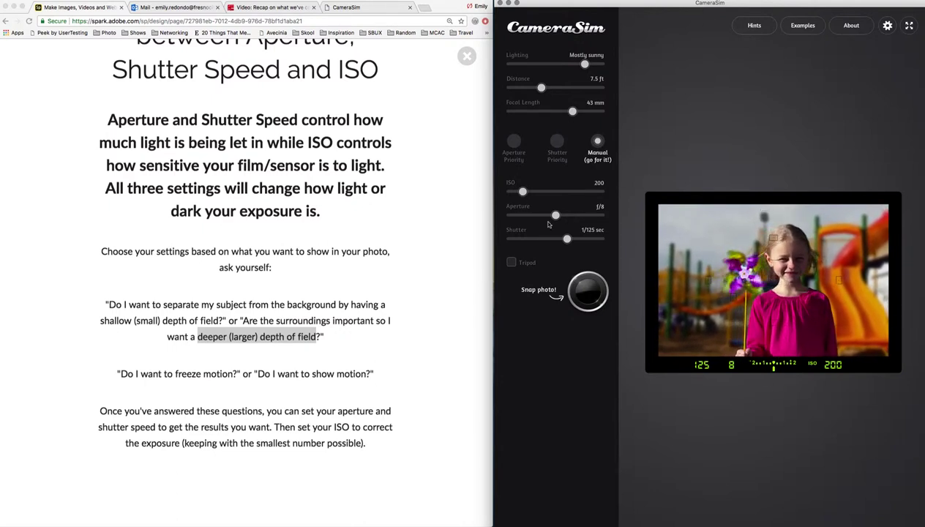
{"action": "left_click_drag", "start_coordinate": [555, 216], "coordinate": [522, 214]}
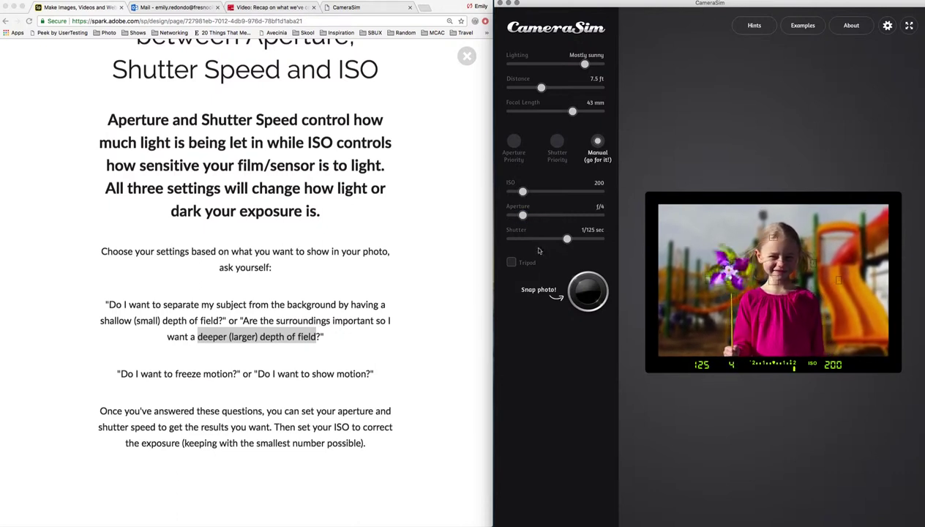
Take a test shot, then set aperture f/2.8 and shutter 1/640 sec.
{"action": "left_click", "coordinate": [586, 296]}
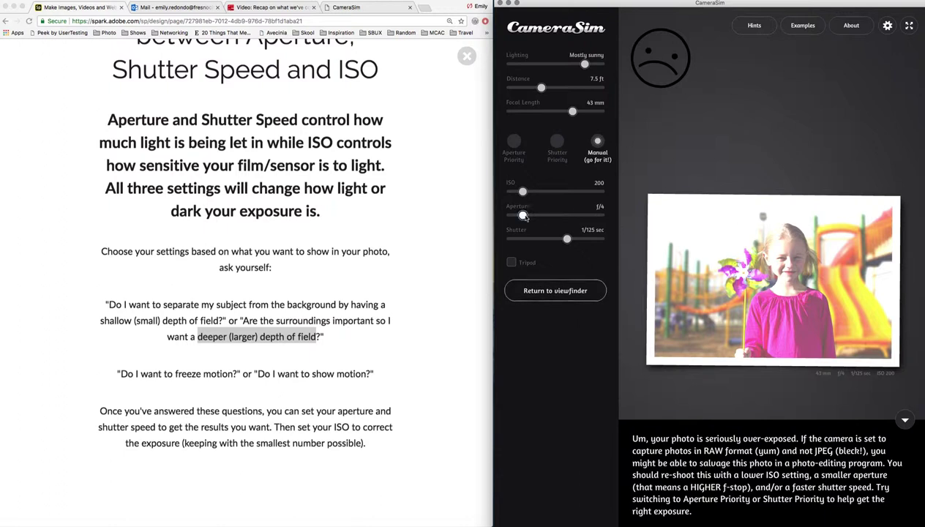
{"action": "left_click_drag", "start_coordinate": [522, 214], "coordinate": [499, 215]}
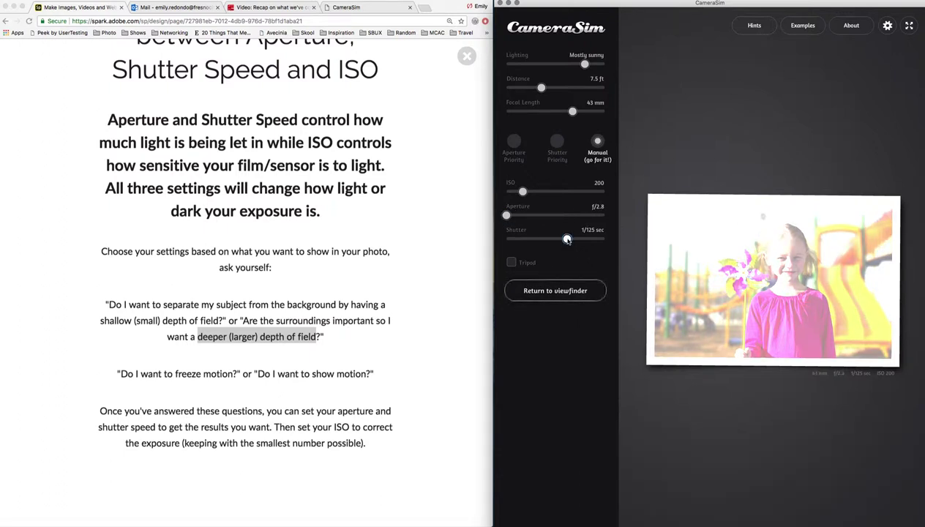
{"action": "left_click_drag", "start_coordinate": [568, 239], "coordinate": [588, 238]}
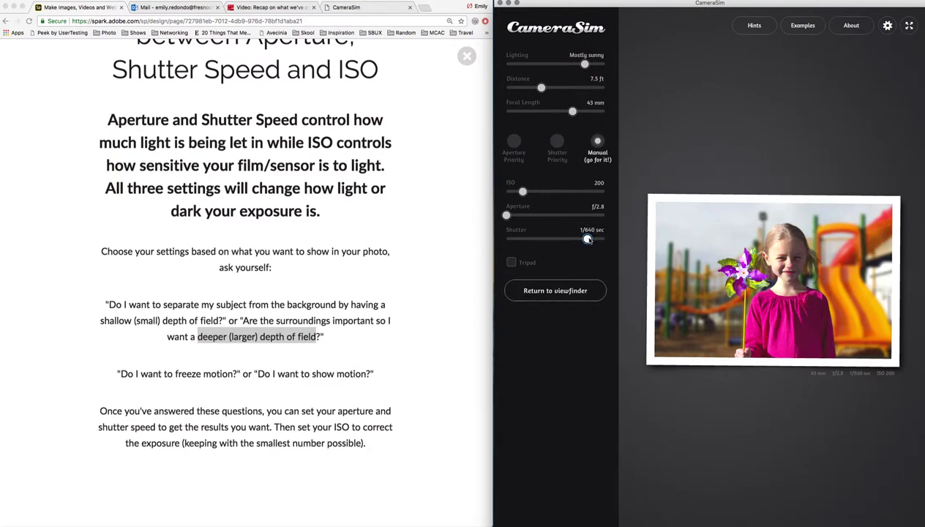
Back in the live viewfinder, raise the shutter speed to 1/1000 sec.
{"action": "left_click", "coordinate": [555, 290]}
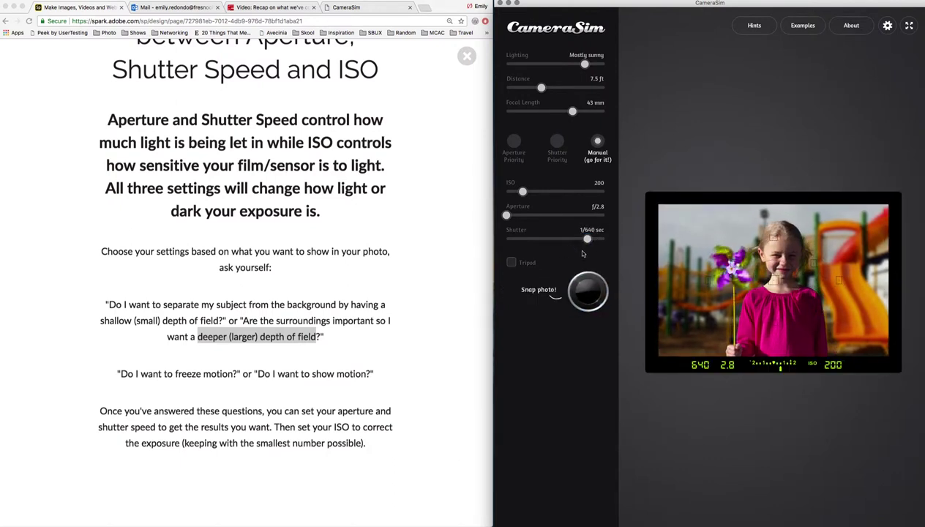
{"action": "left_click_drag", "start_coordinate": [587, 239], "coordinate": [593, 239]}
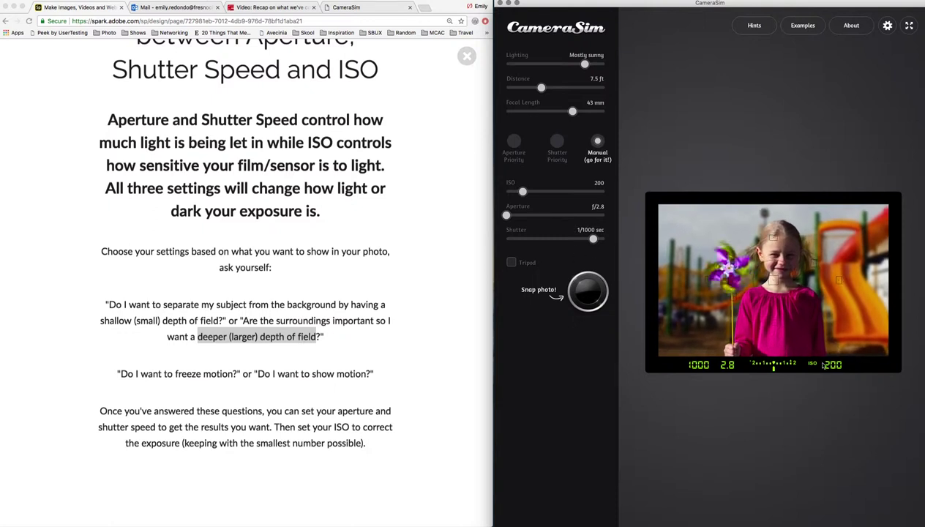
Take a photo at 1/1000 sec, f/2.8, ISO 200, then return to the live viewfinder.
{"action": "left_click", "coordinate": [586, 293]}
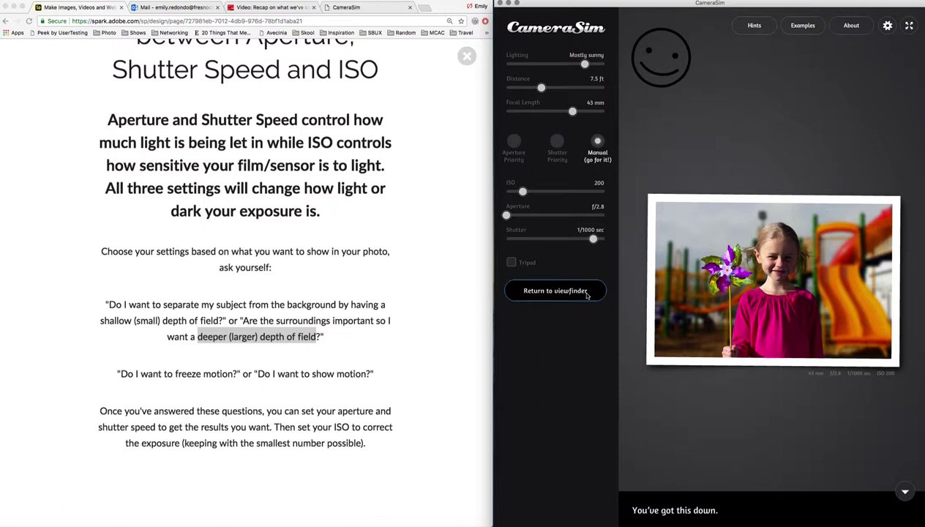
{"action": "left_click", "coordinate": [585, 292]}
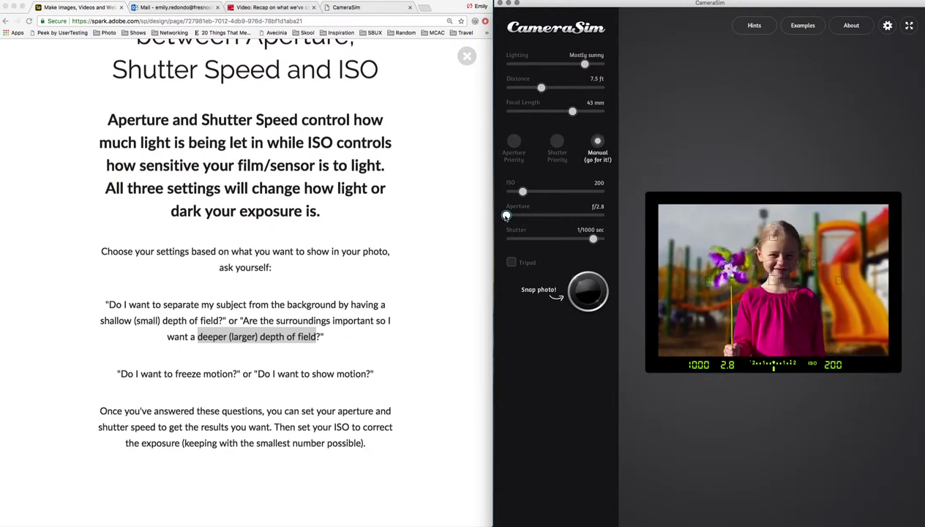
Stop the aperture down to f/20 and slow the shutter to 1/20 sec.
{"action": "left_click_drag", "start_coordinate": [506, 215], "coordinate": [528, 216]}
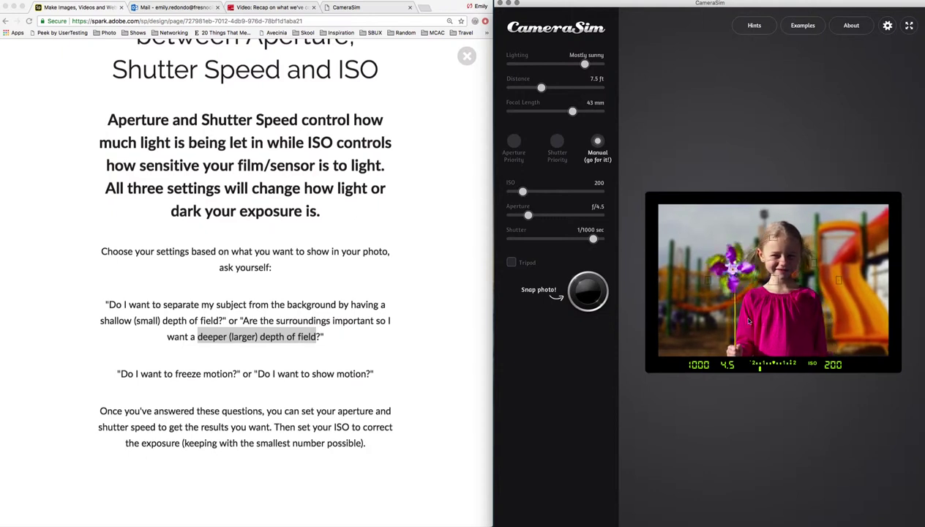
{"action": "left_click_drag", "start_coordinate": [533, 214], "coordinate": [558, 238]}
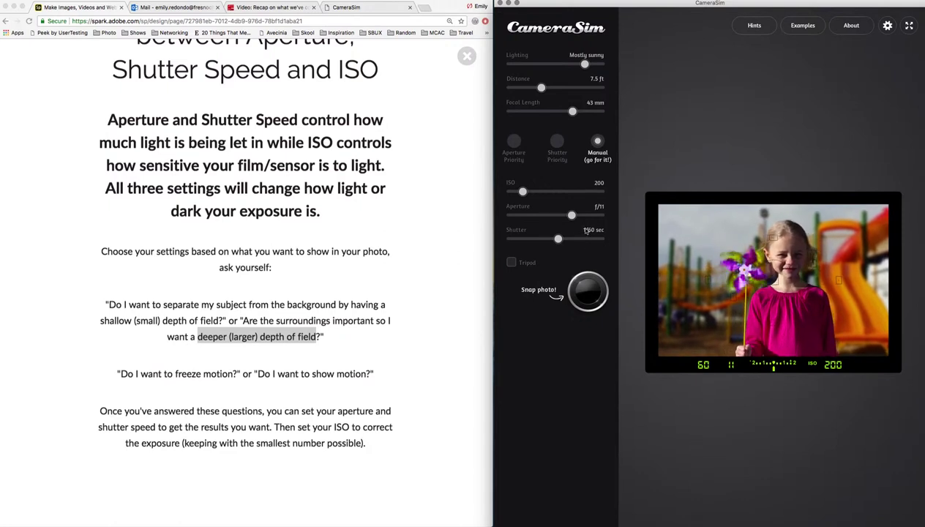
{"action": "left_click", "coordinate": [512, 262]}
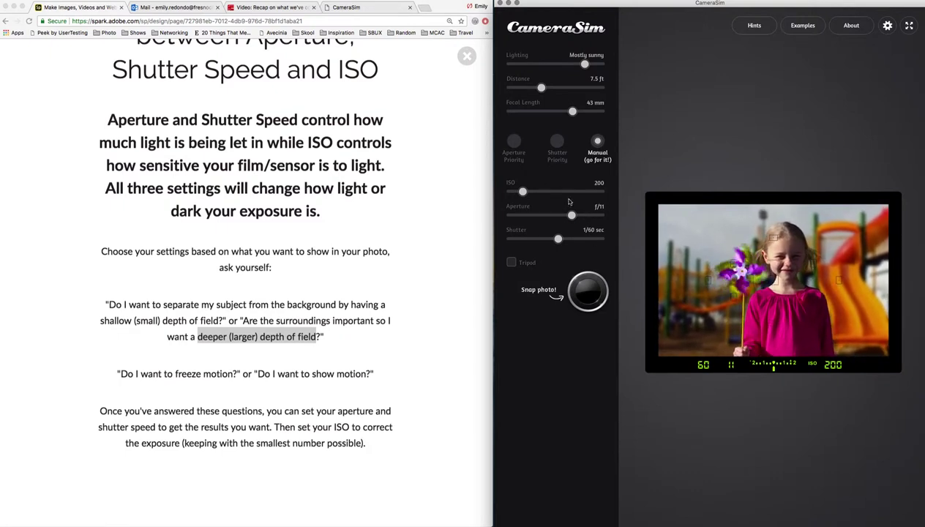
{"action": "left_click_drag", "start_coordinate": [572, 215], "coordinate": [599, 216]}
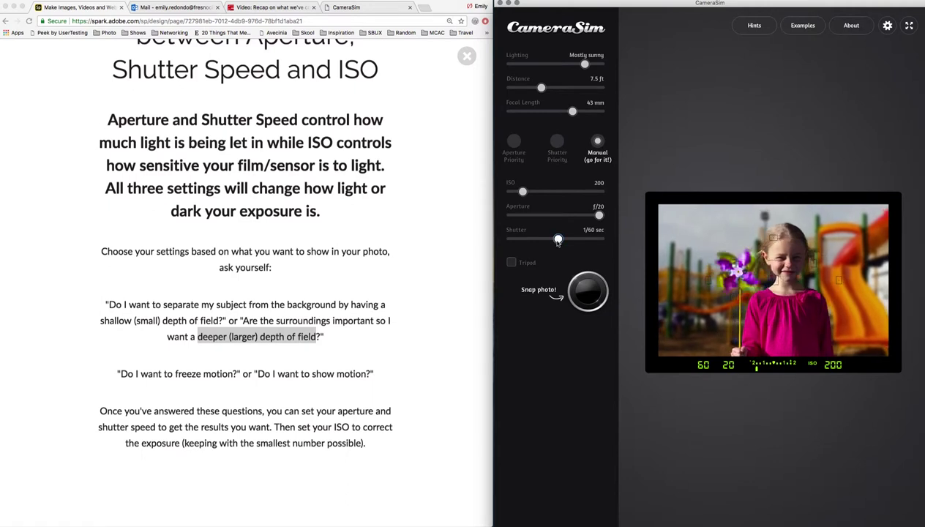
{"action": "mouse_move", "coordinate": [557, 238]}
{"action": "left_mouse_down"}
{"action": "mouse_move", "coordinate": [530, 238]}
{"action": "mouse_move", "coordinate": [543, 238]}
{"action": "left_mouse_up"}
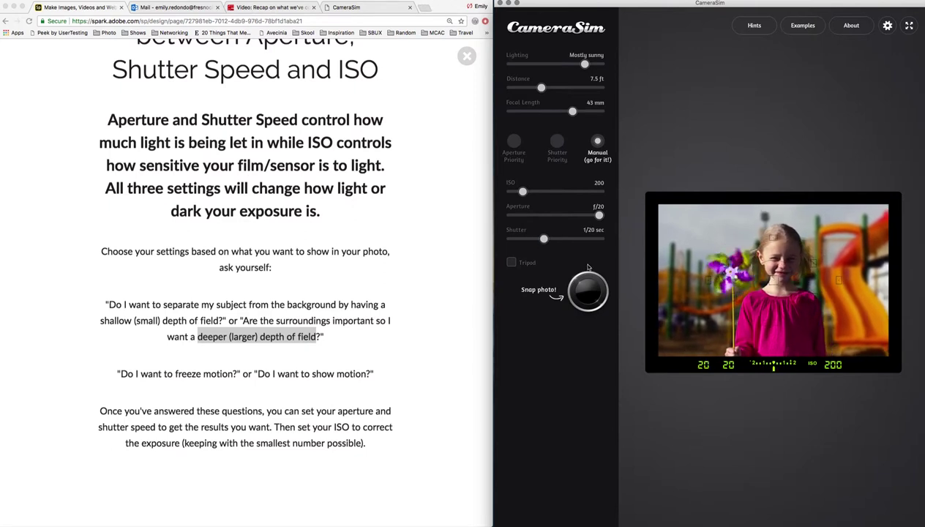
After a shaky test shot, retake the photo at f/20, 1/60 sec and ISO 800.
{"action": "left_click", "coordinate": [585, 275]}
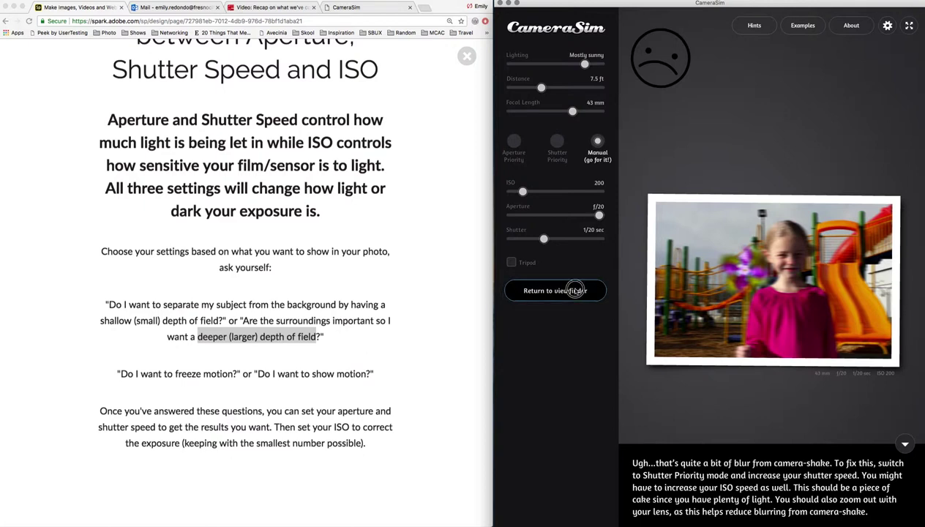
{"action": "left_click", "coordinate": [578, 290]}
{"action": "left_click_drag", "start_coordinate": [544, 241], "coordinate": [559, 242]}
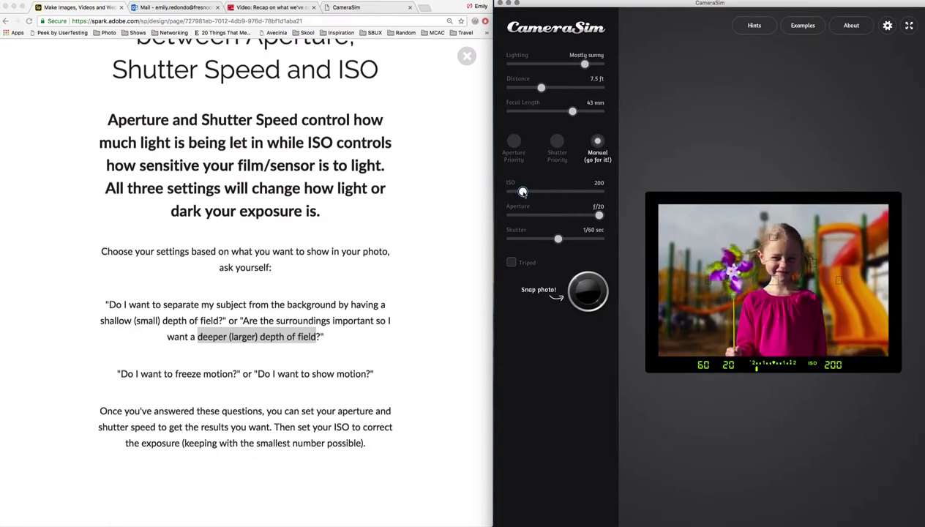
{"action": "left_click_drag", "start_coordinate": [523, 192], "coordinate": [555, 192]}
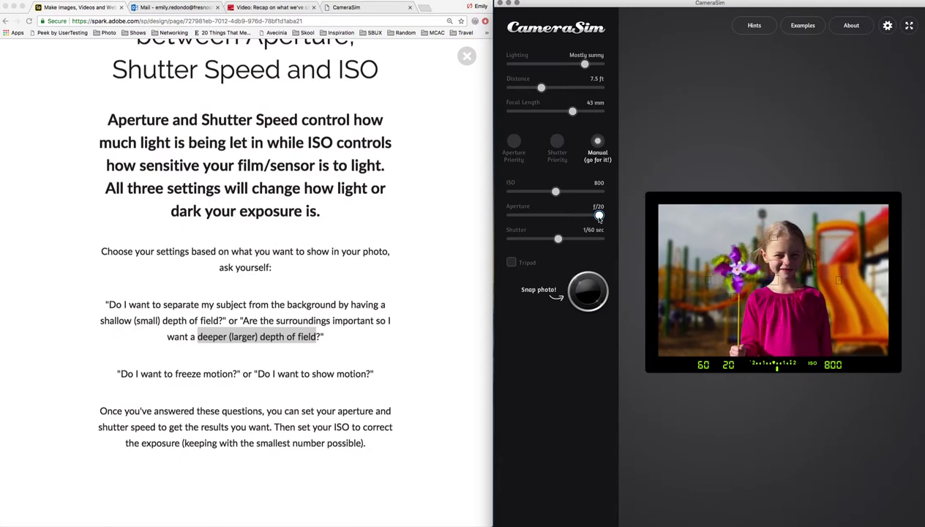
{"action": "left_click", "coordinate": [589, 292]}
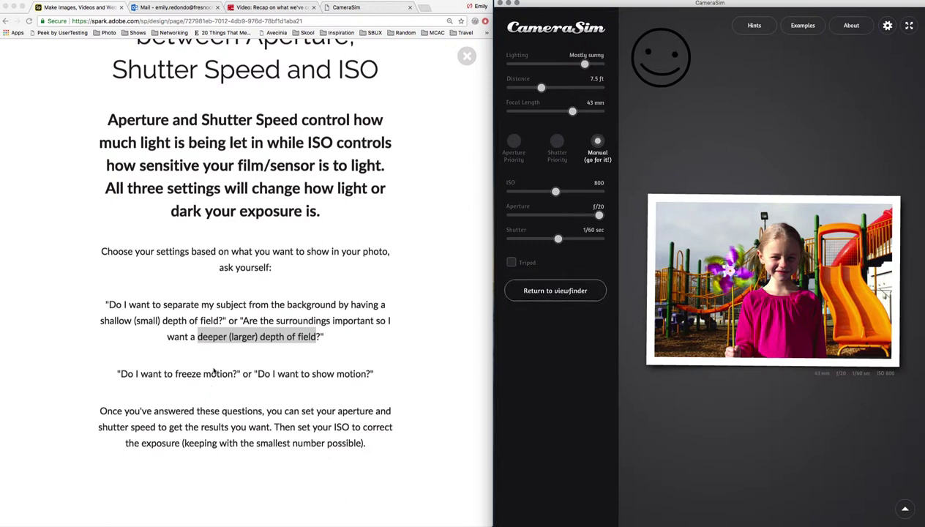
In the lesson page, replace the old highlight with 'Do I want to show motion?'.
{"action": "left_click", "coordinate": [211, 367]}
{"action": "left_click", "coordinate": [173, 368]}
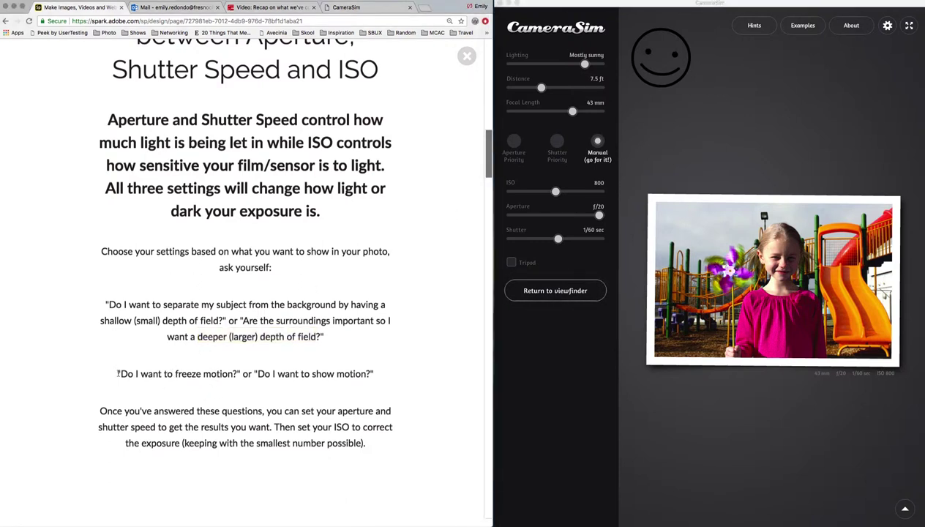
{"action": "left_click_drag", "start_coordinate": [117, 374], "coordinate": [367, 384]}
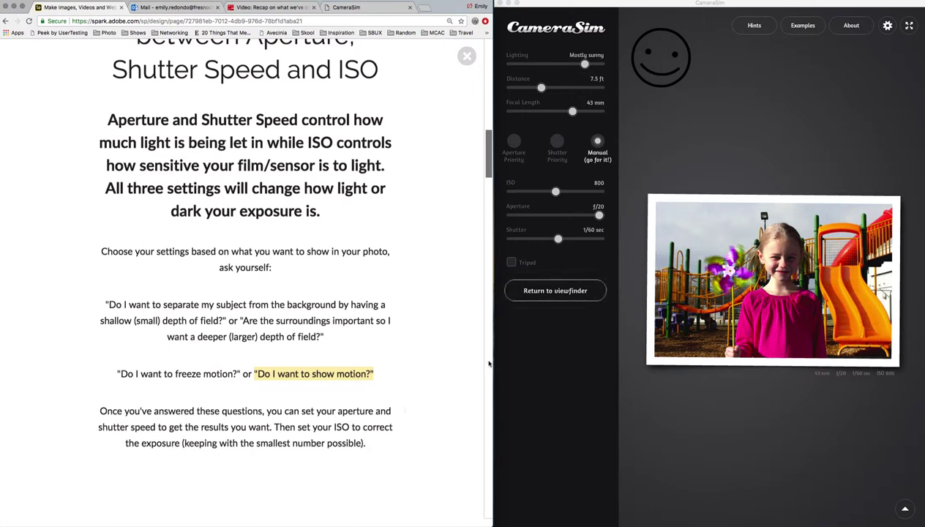
Shoot the pinwheel girl at 1/1000 sec, f/2.8 and ISO 200 so the pinwheel is frozen crisp.
{"action": "left_click", "coordinate": [564, 244]}
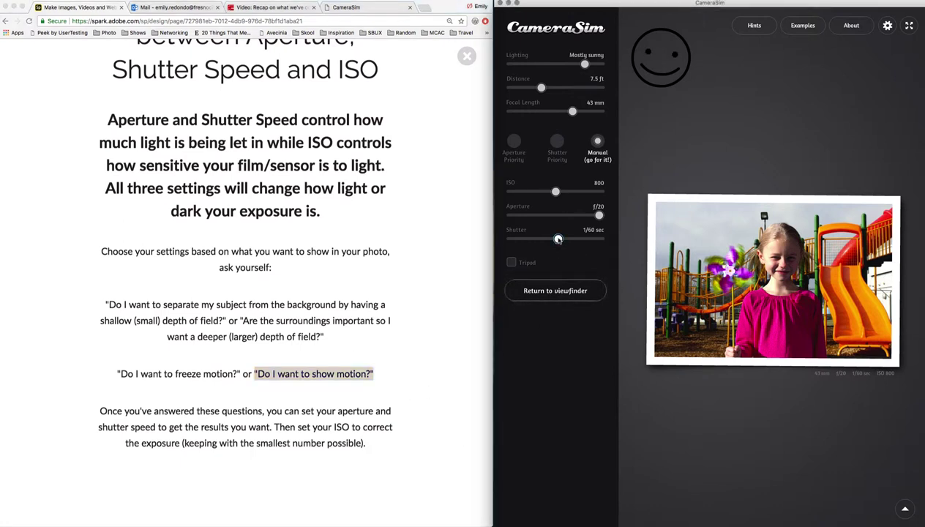
{"action": "left_click_drag", "start_coordinate": [558, 239], "coordinate": [506, 190]}
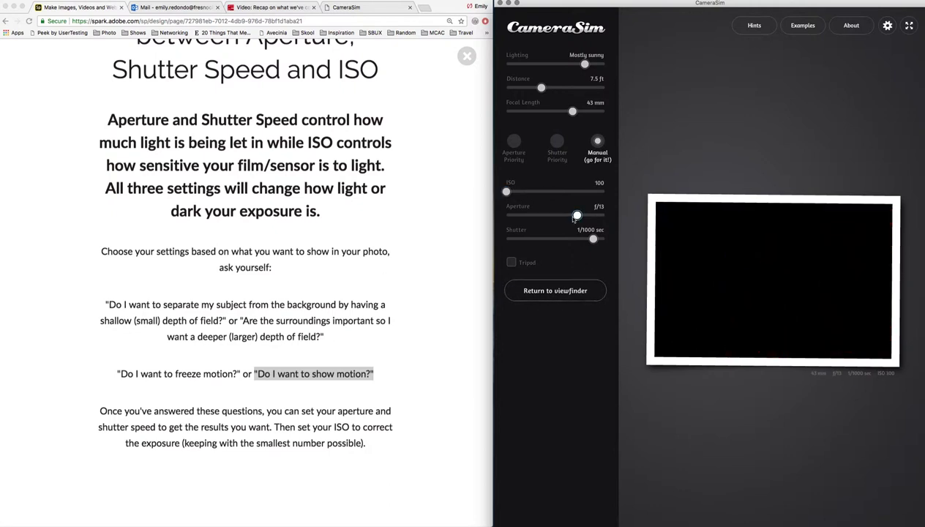
{"action": "left_click", "coordinate": [562, 290]}
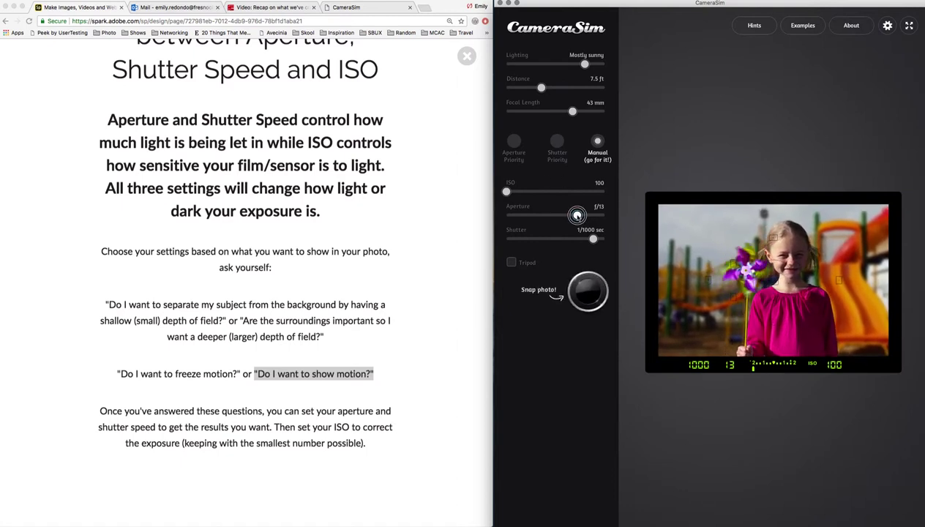
{"action": "left_click_drag", "start_coordinate": [576, 214], "coordinate": [497, 214]}
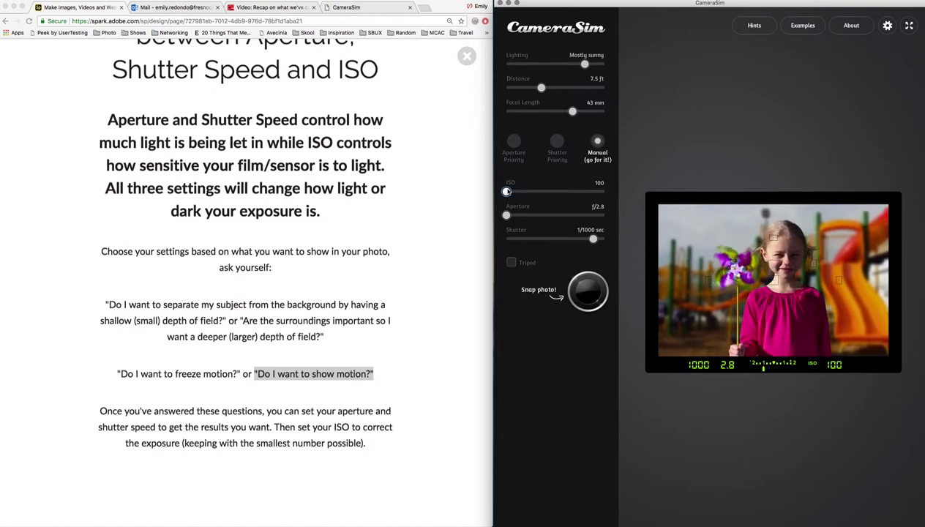
{"action": "left_click_drag", "start_coordinate": [507, 191], "coordinate": [521, 191]}
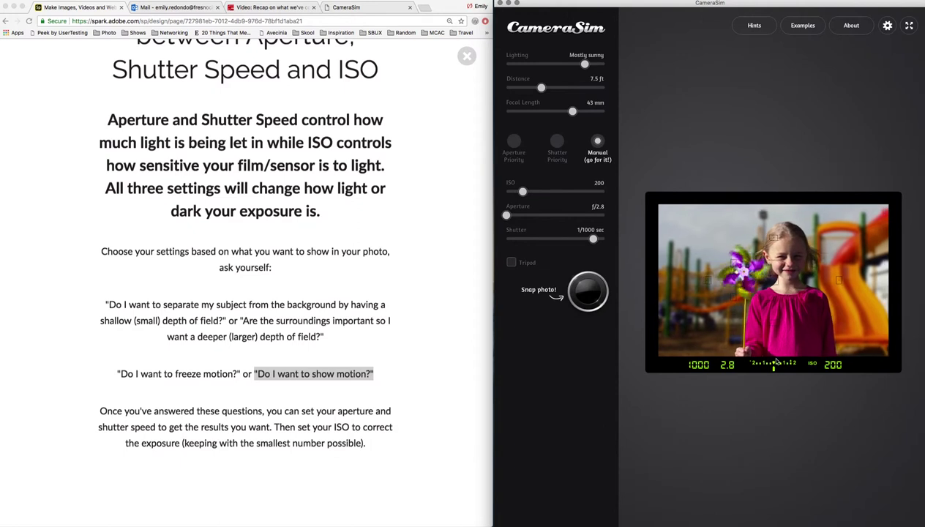
{"action": "left_click", "coordinate": [591, 296]}
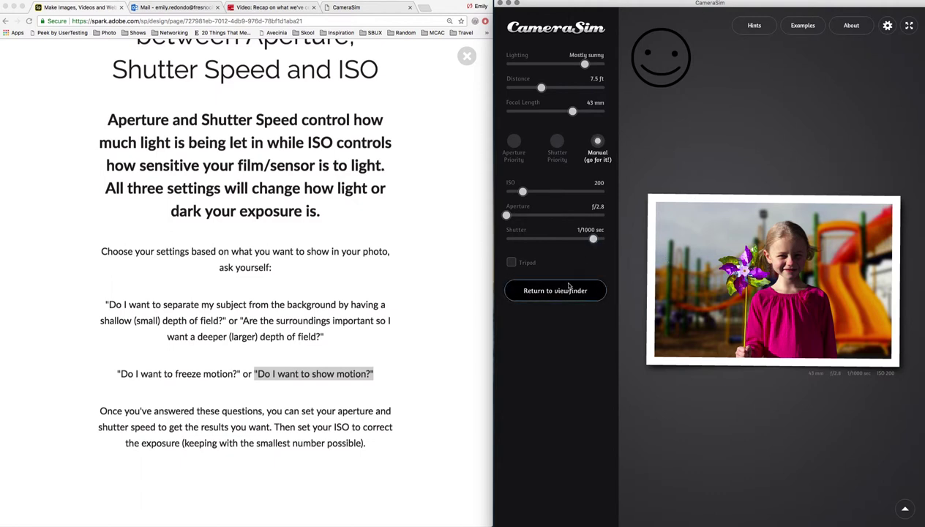
Take a new photo at 1/60 sec, f/11 and ISO 200 so the spinning pinwheel blurs.
{"action": "left_click", "coordinate": [568, 289]}
{"action": "left_click_drag", "start_coordinate": [592, 239], "coordinate": [558, 237]}
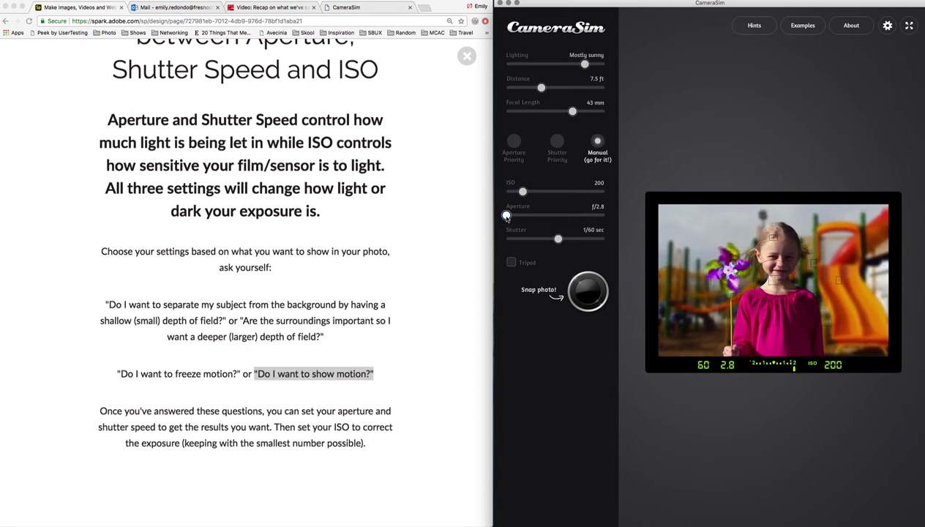
{"action": "left_click_drag", "start_coordinate": [506, 216], "coordinate": [571, 216]}
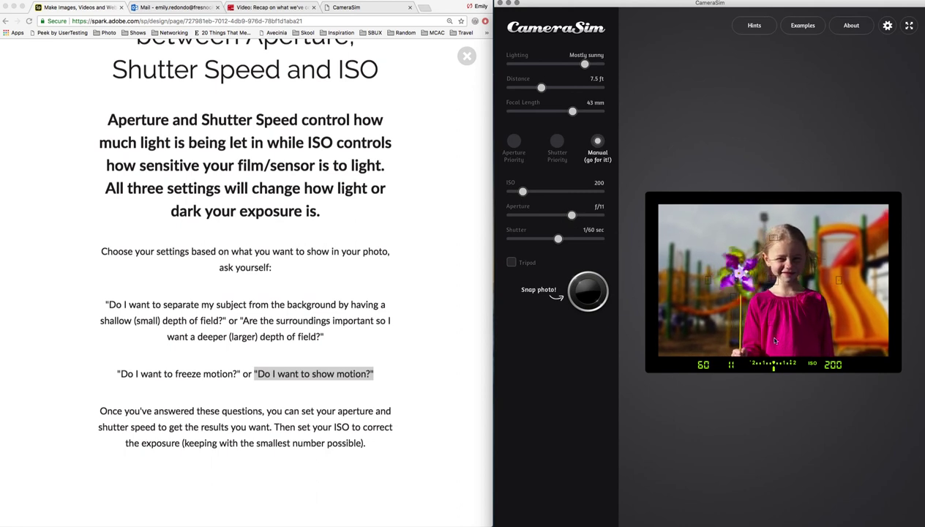
{"action": "left_click", "coordinate": [587, 290]}
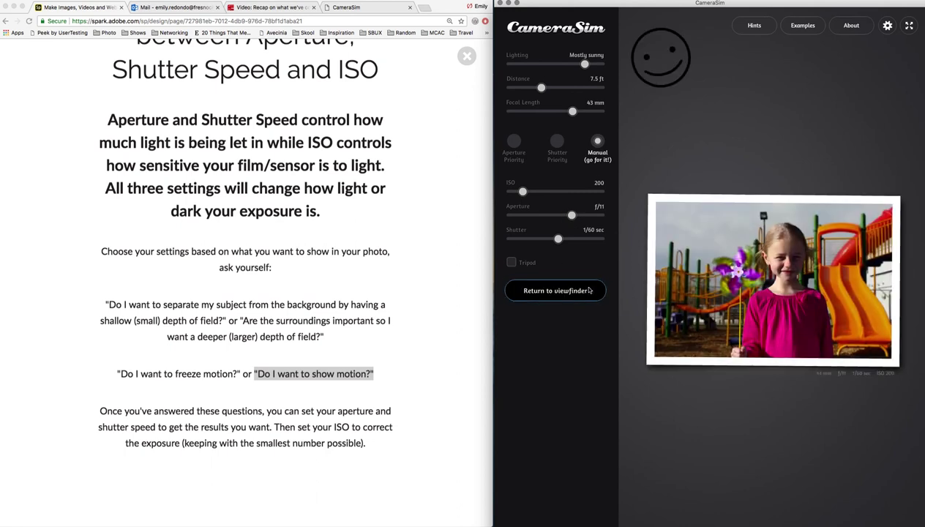